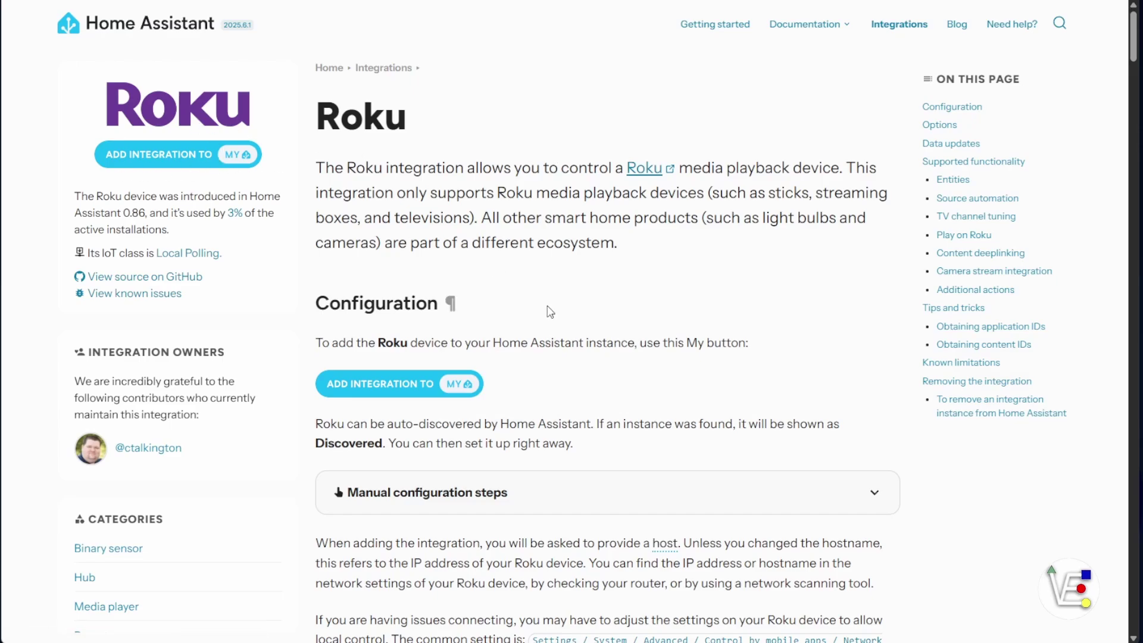
- Scroll the Roku docs down to the remote.send_command YAML example and the Select controls
scroll(669, 274, "down", 3)
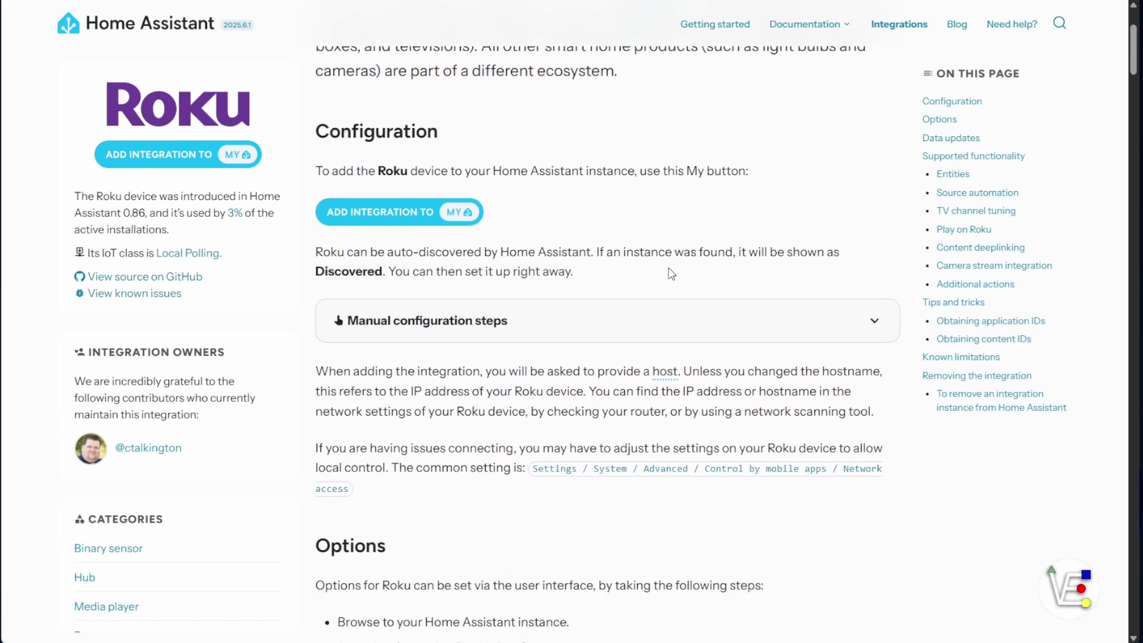
scroll(672, 273, "down", 12)
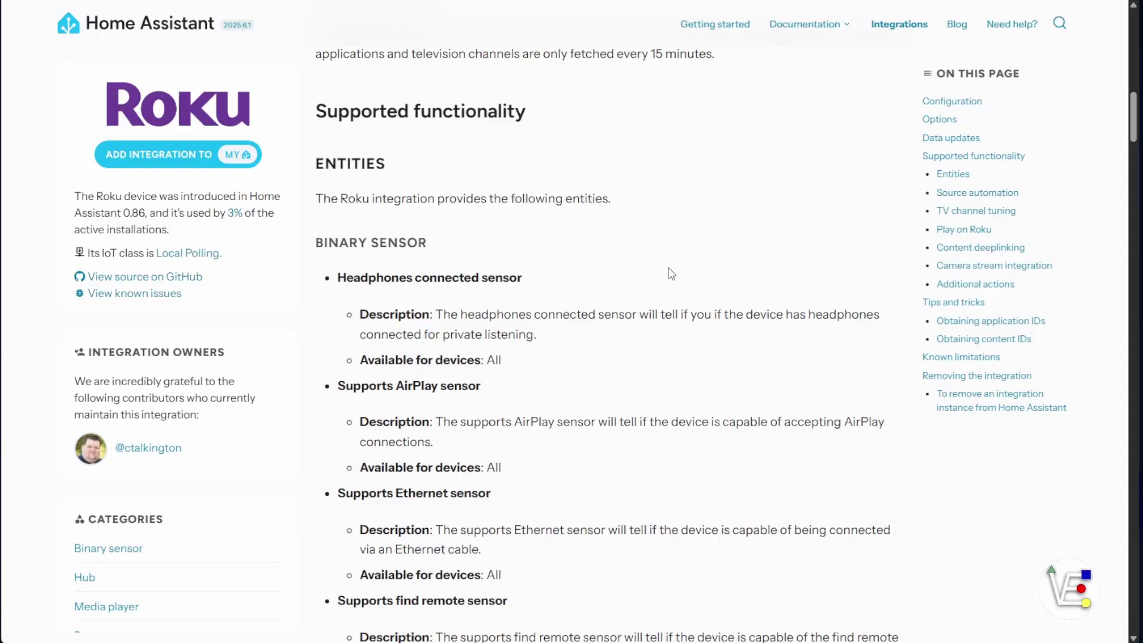
scroll(672, 273, "down", 3)
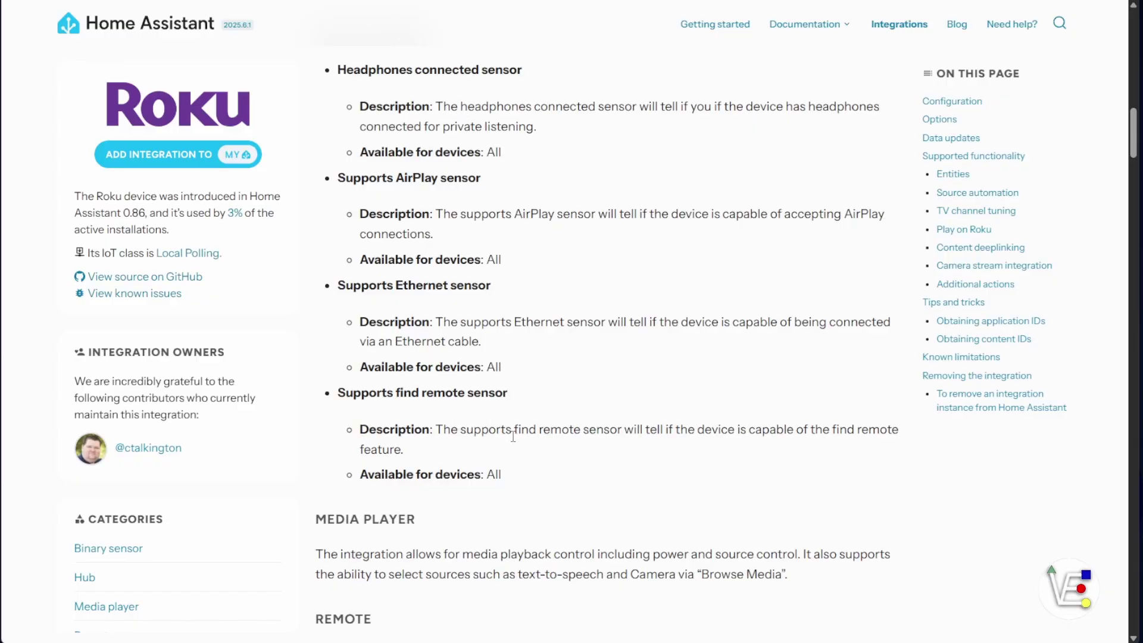
scroll(513, 437, "down", 5)
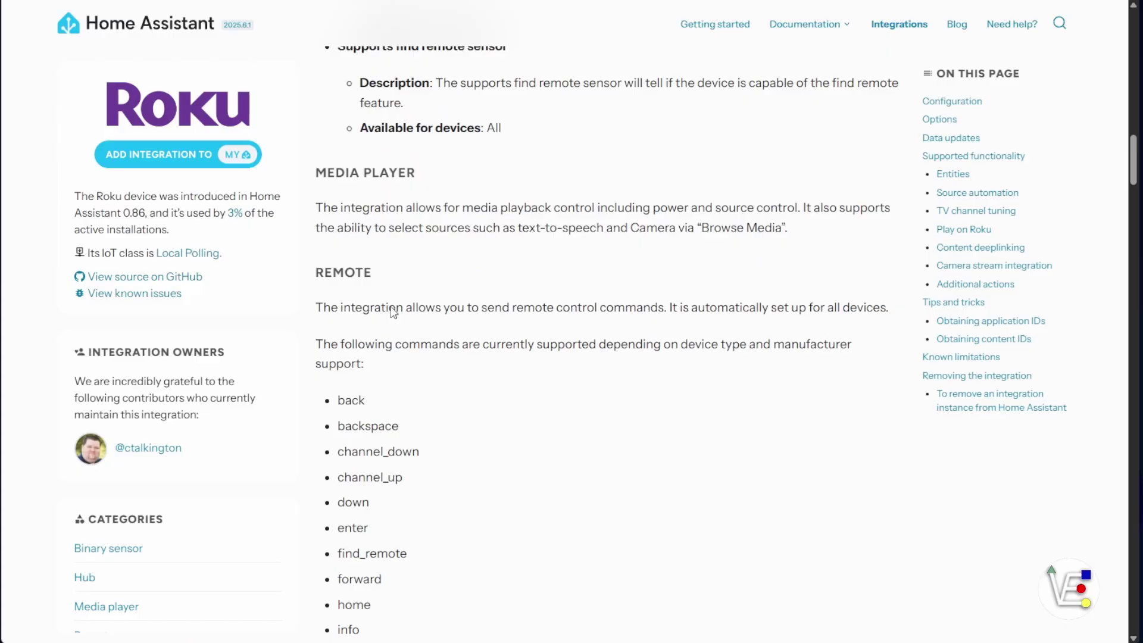
scroll(441, 429, "down", 2)
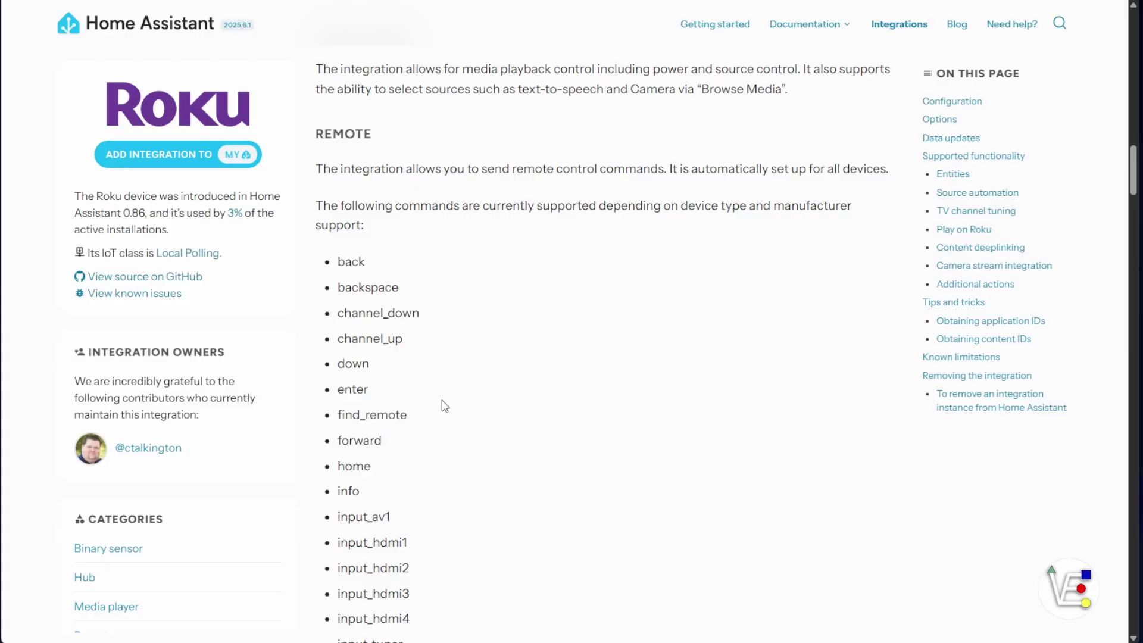
scroll(445, 403, "down", 12)
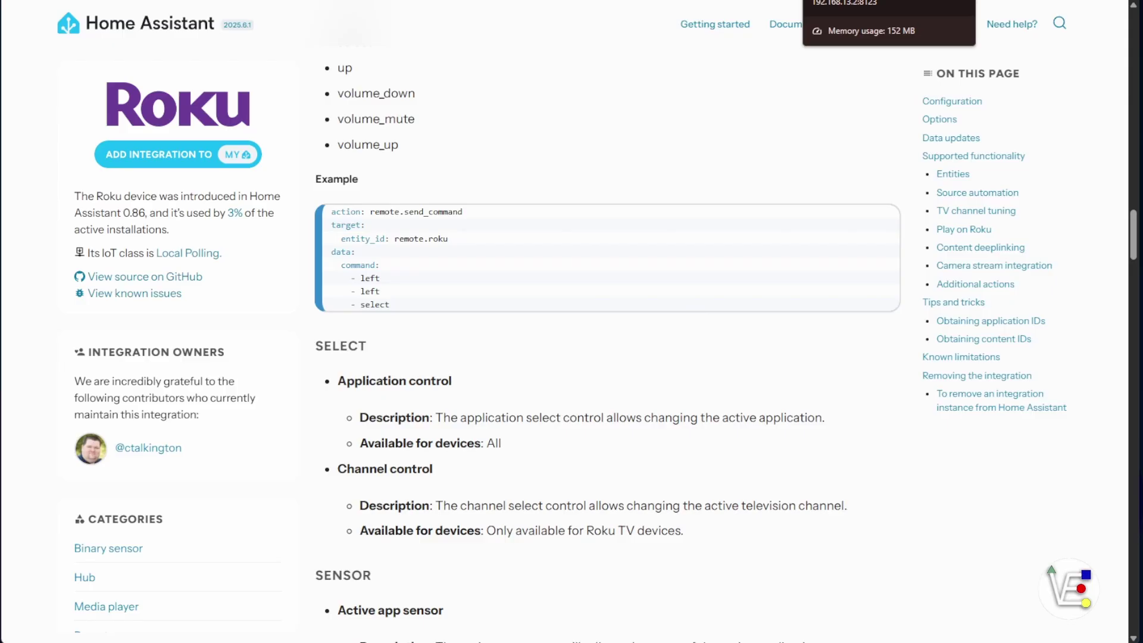
- Return to Home Assistant and open Settings' Devices & services list of eight integrations
left_click(852, 2)
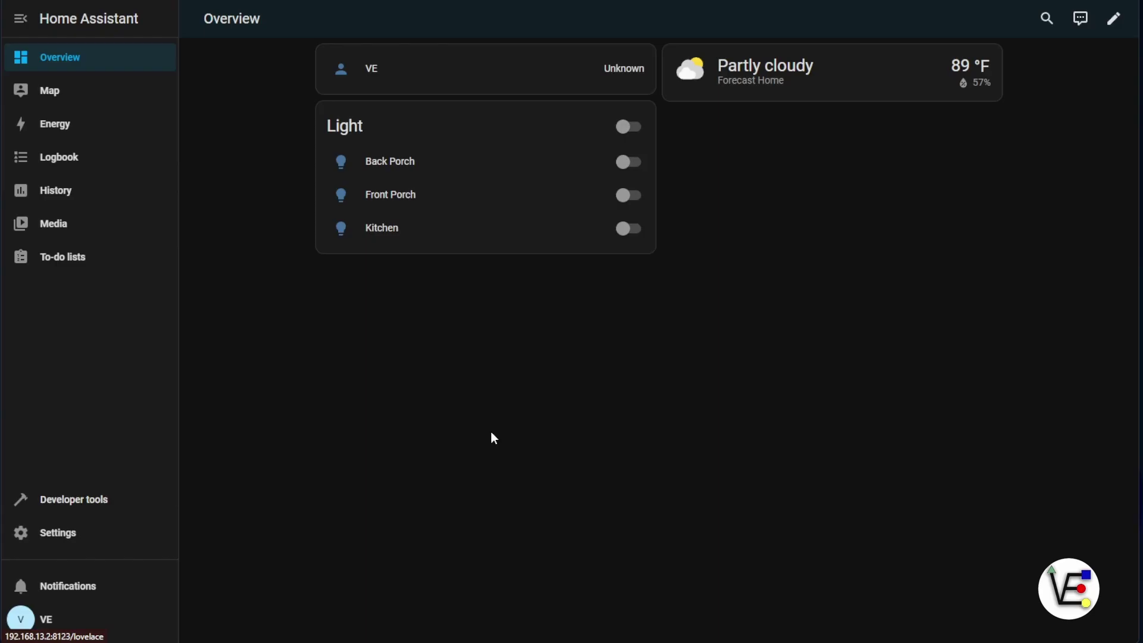
left_click(41, 542)
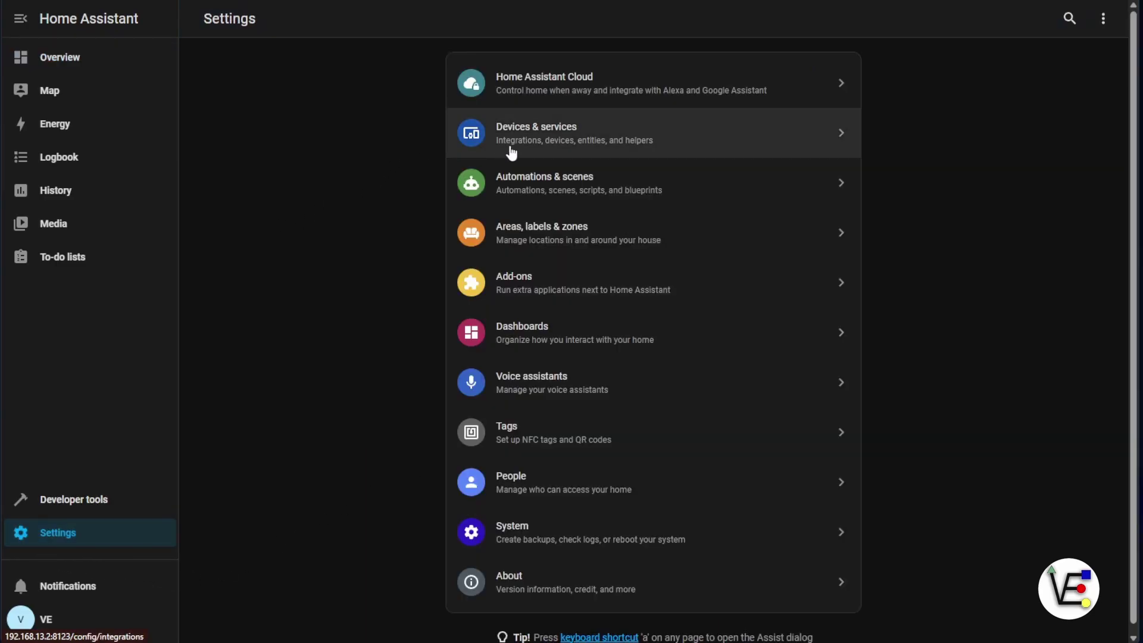
left_click(513, 149)
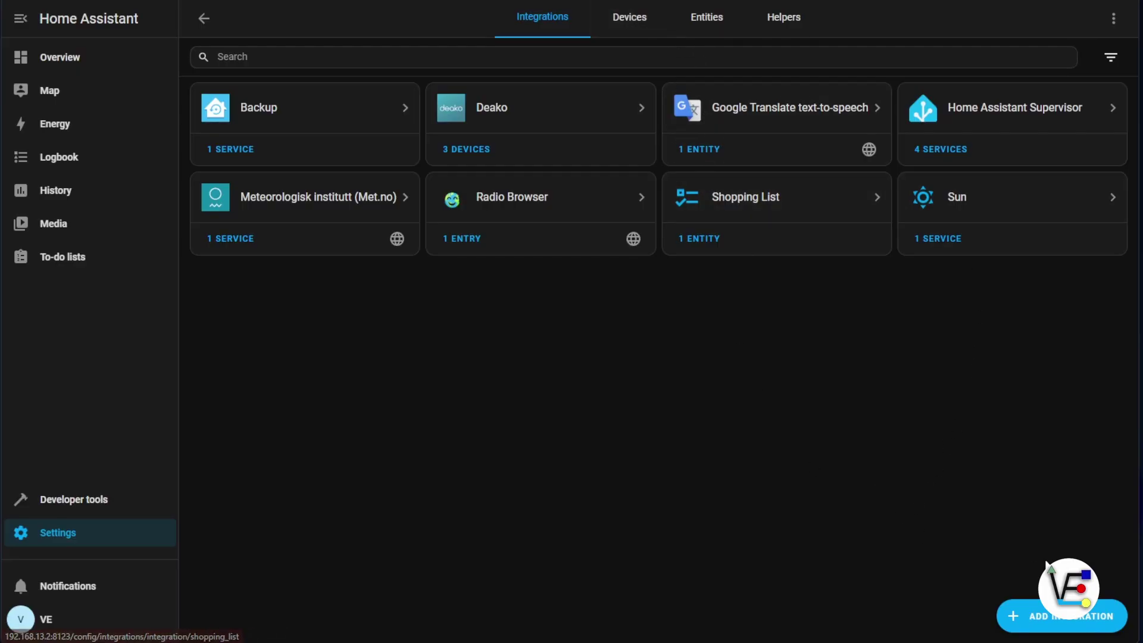
- Search the Add Integration brand picker for 'roku', then dismiss it to reveal the discovered onn TV
left_click(1038, 622)
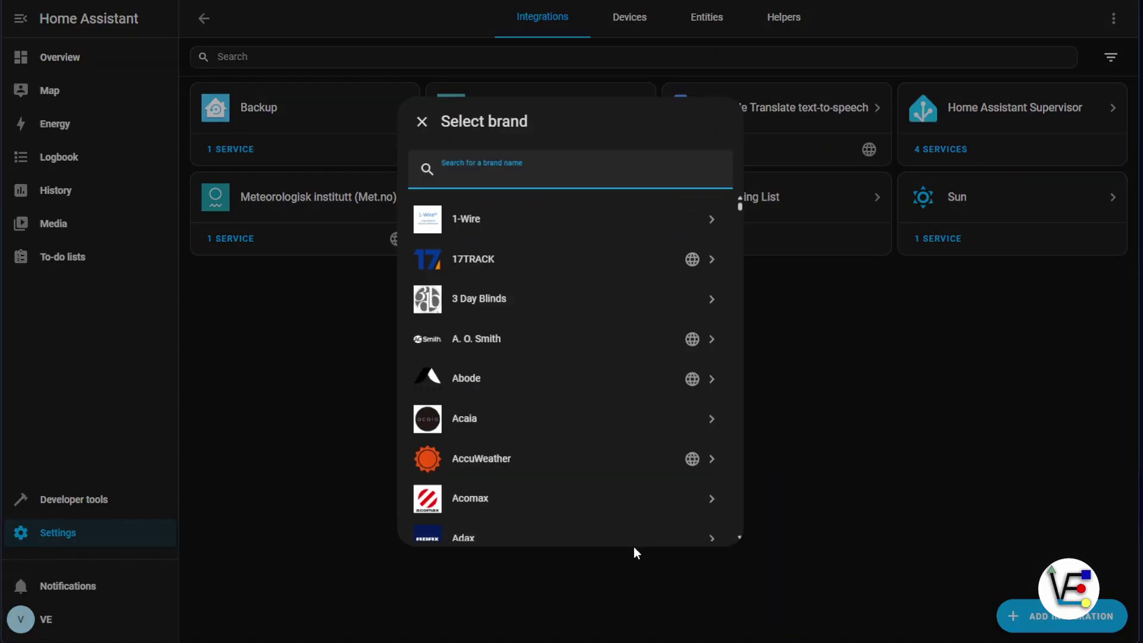
type("ruko")
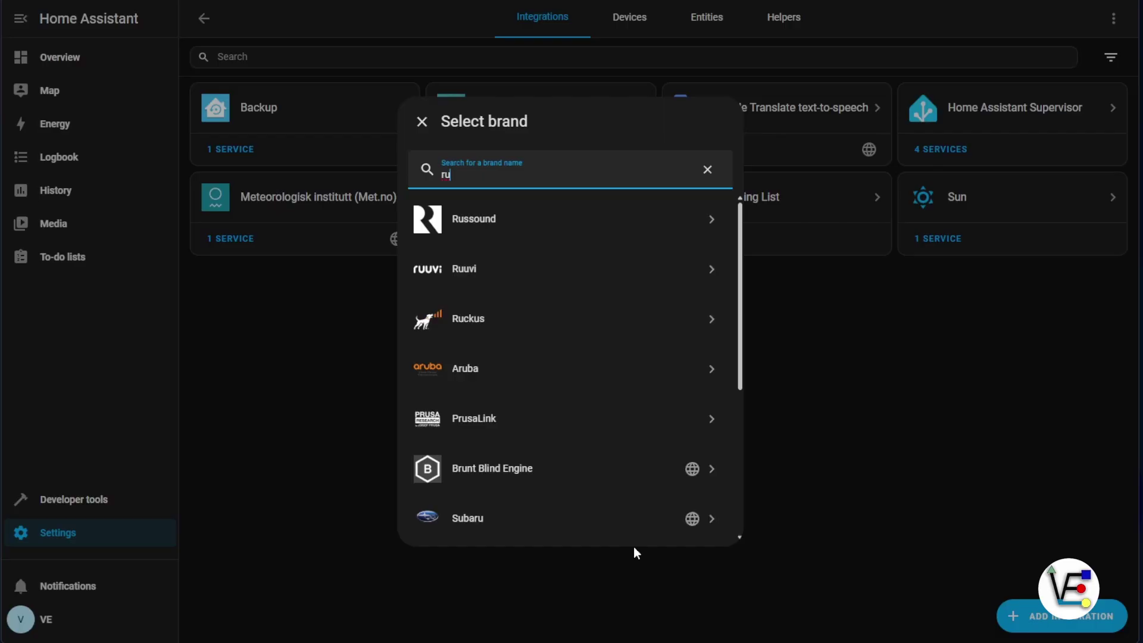
key("BackSpace")
key("BackSpace")
key("BackSpace")
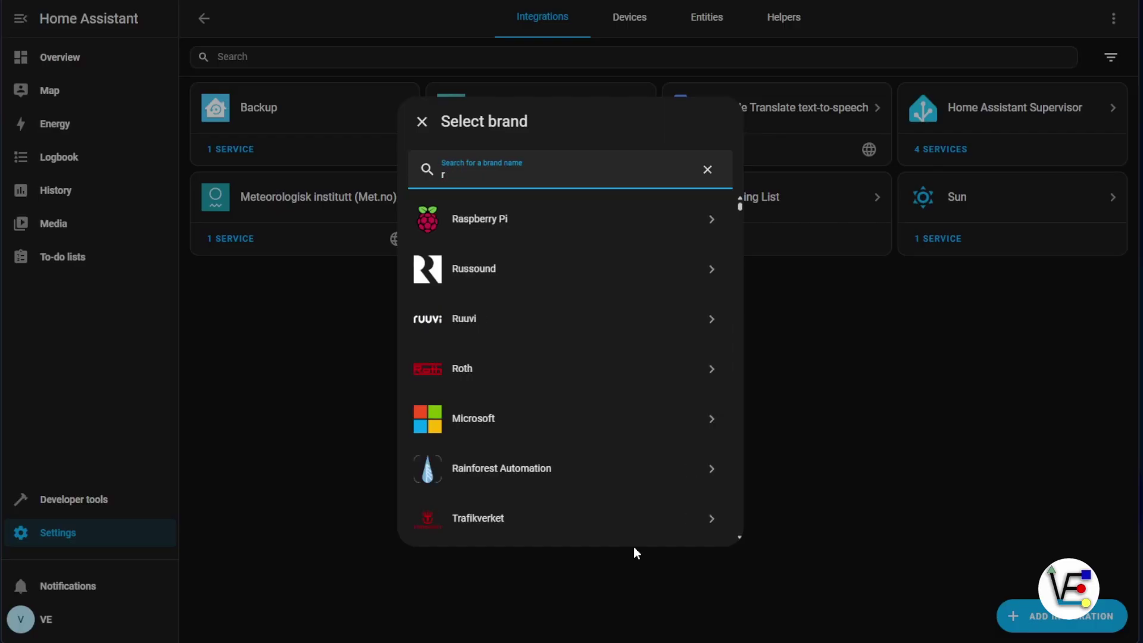
type("oku")
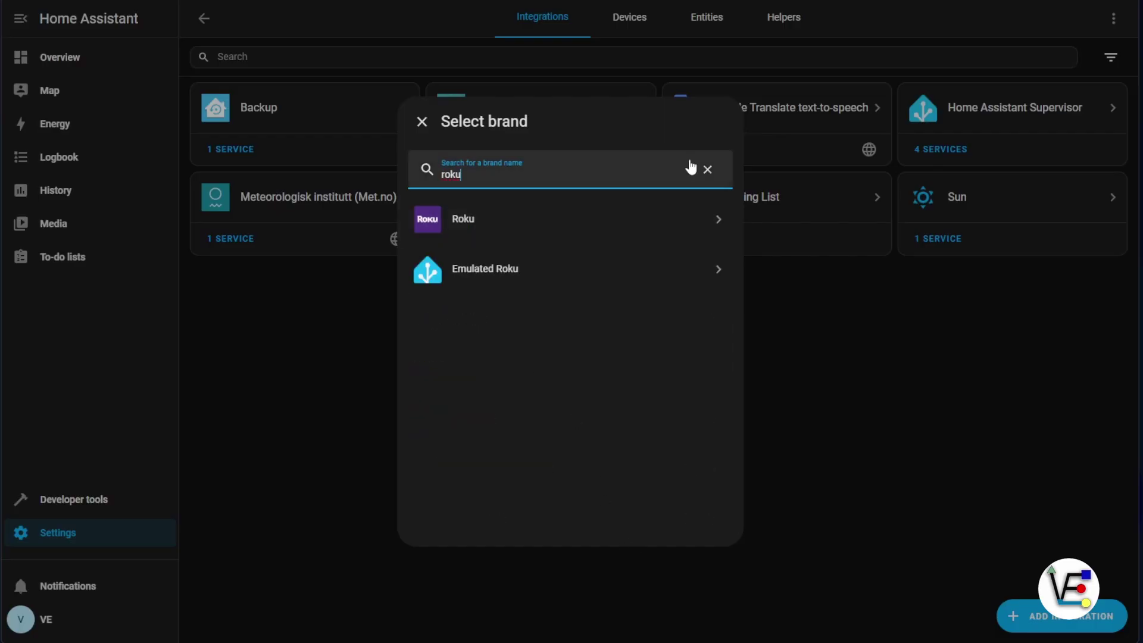
key("Escape")
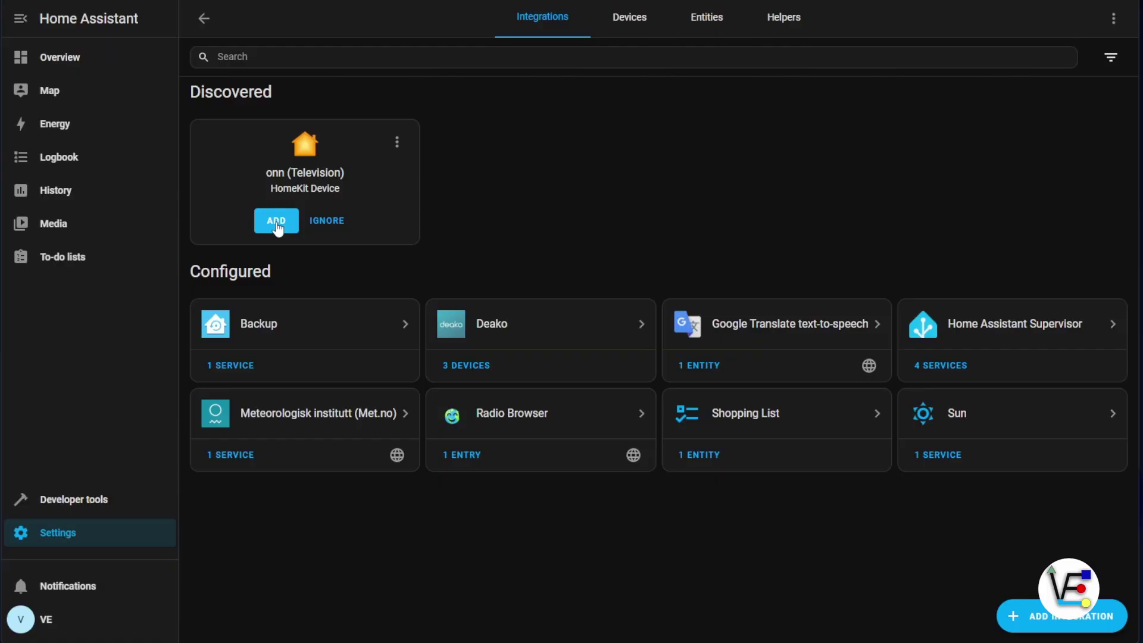
- Add the discovered onn television, pairing it with the pasted HomeKit pairing code
left_click(278, 228)
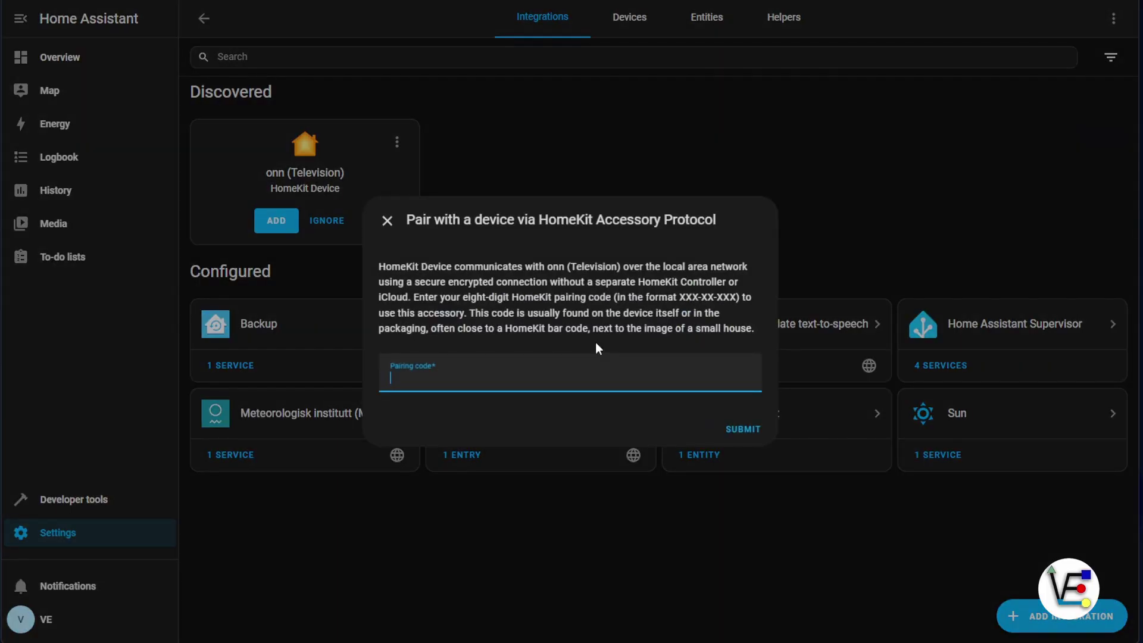
type("71044571")
left_click(728, 437)
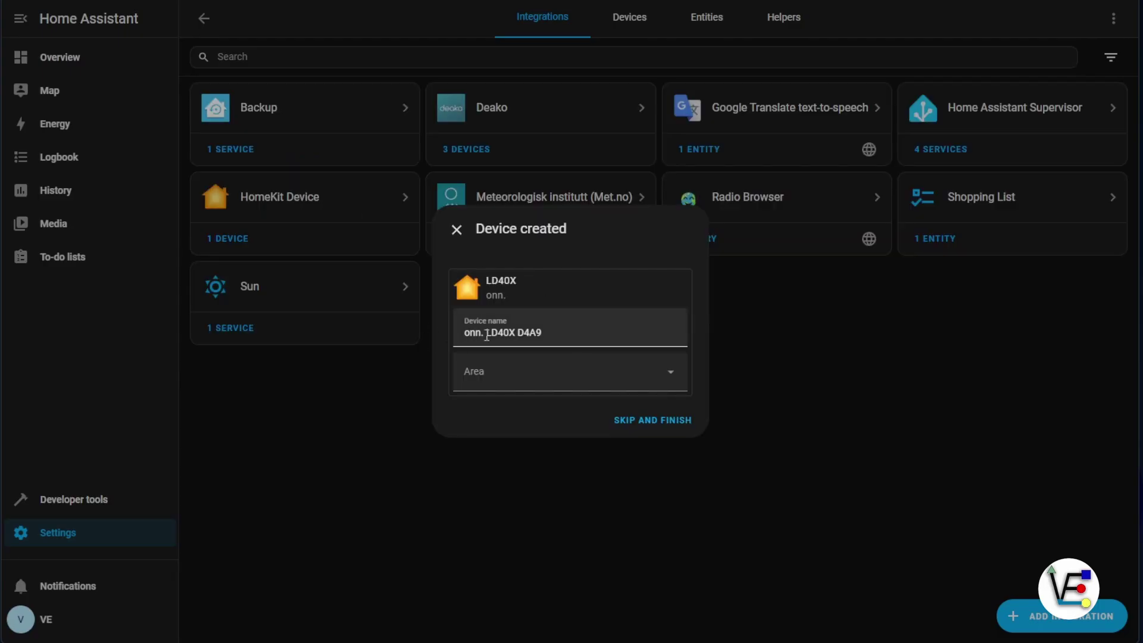
- Name the new device 'Living Room TV' and assign it to the Living Room area
left_click_drag(559, 333, 463, 340)
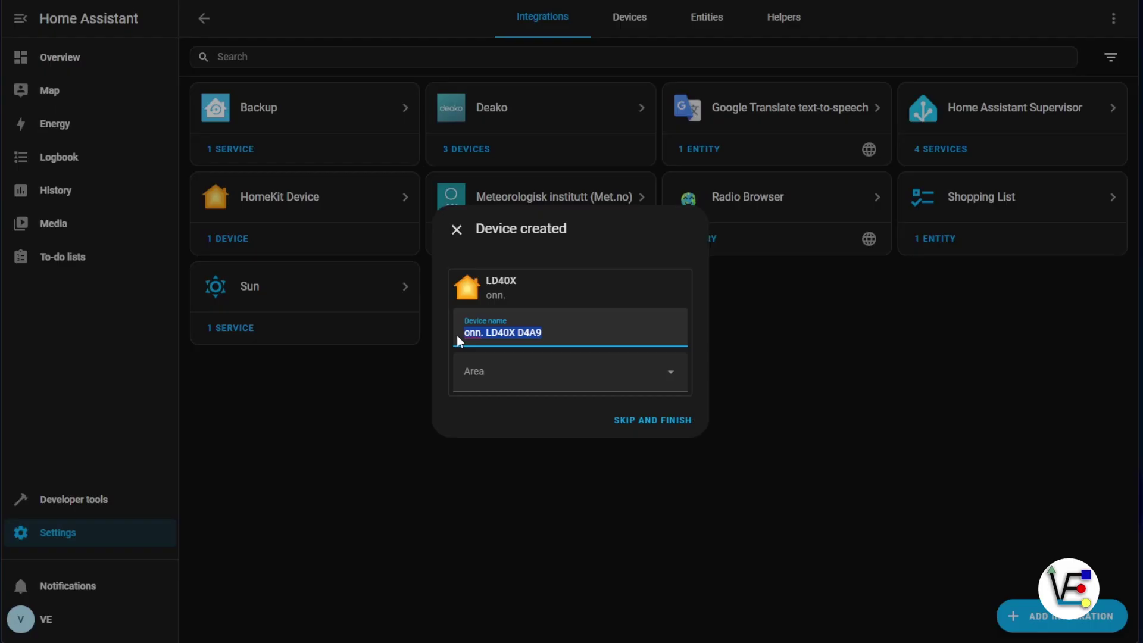
type("Living Room TV")
left_click(621, 370)
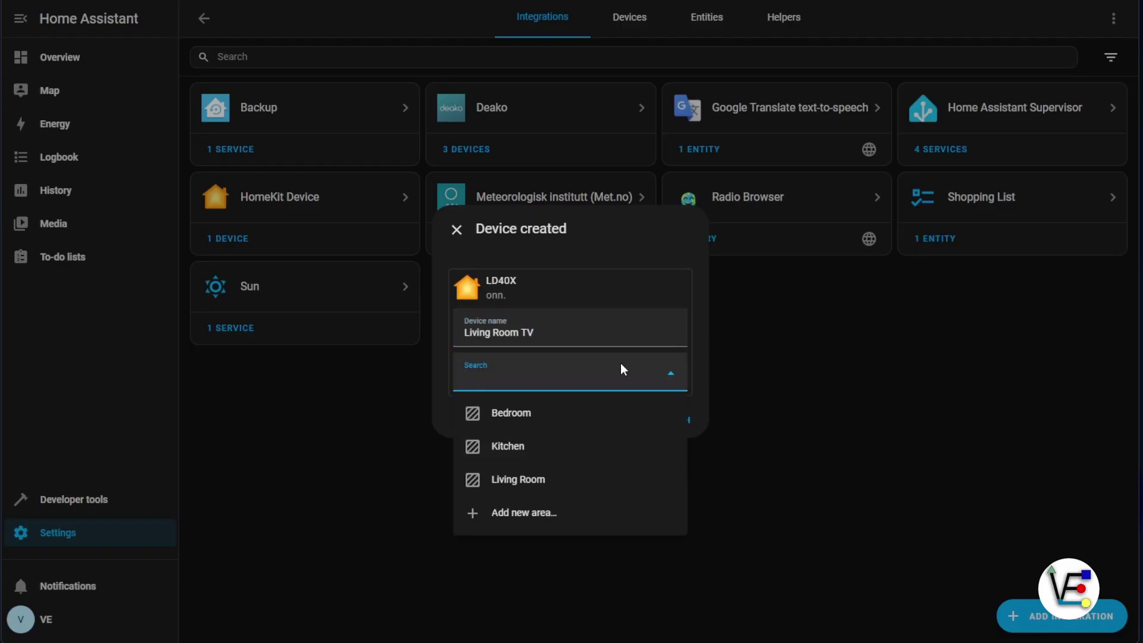
left_click(610, 479)
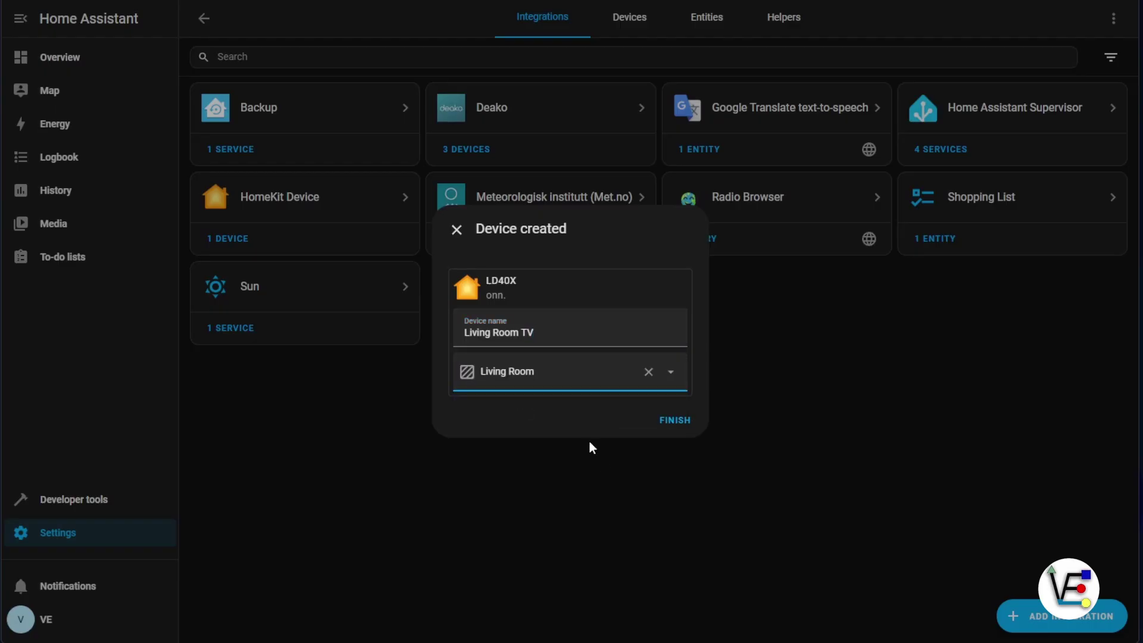
left_click(685, 429)
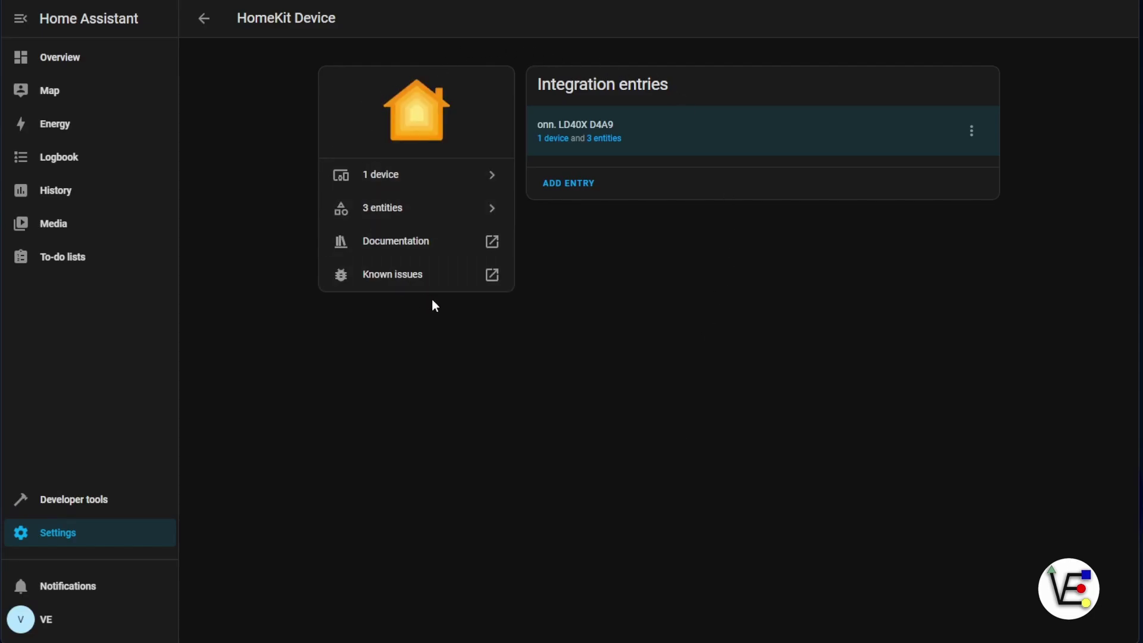
- On the Overview dashboard, open the onn LD40X D4A9 media card and review its source list and settings
left_click(63, 73)
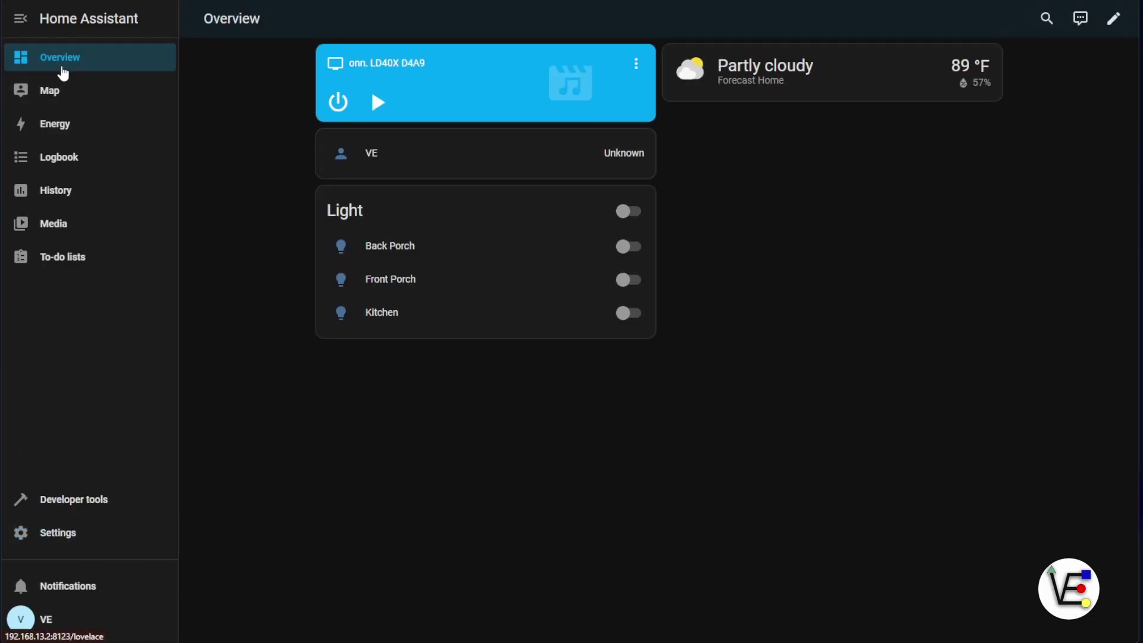
left_click(636, 65)
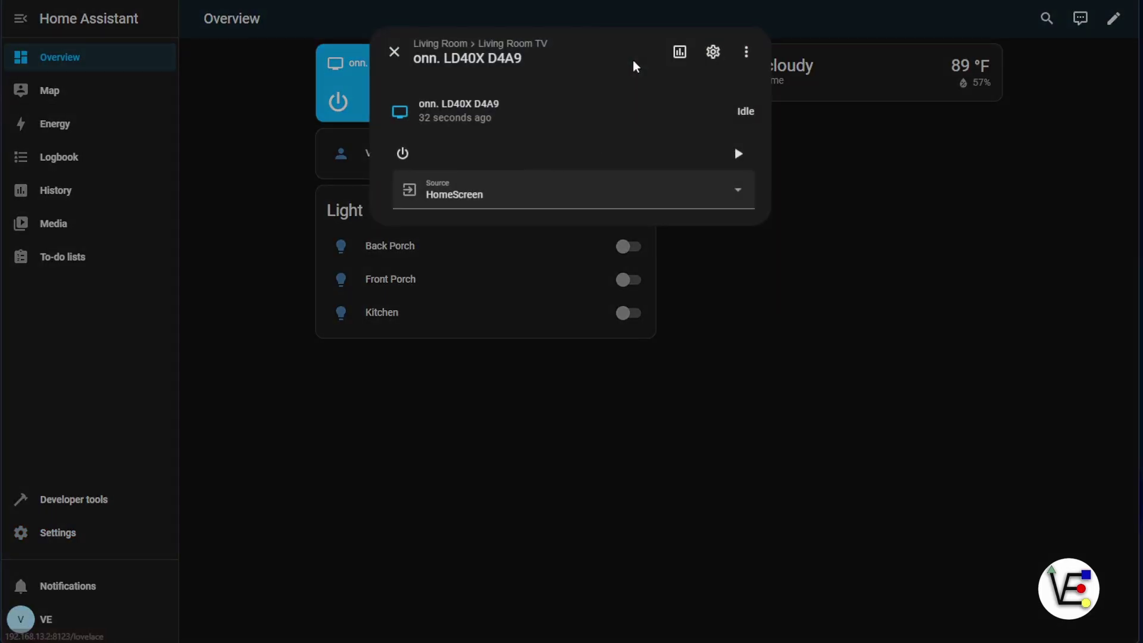
left_click(513, 197)
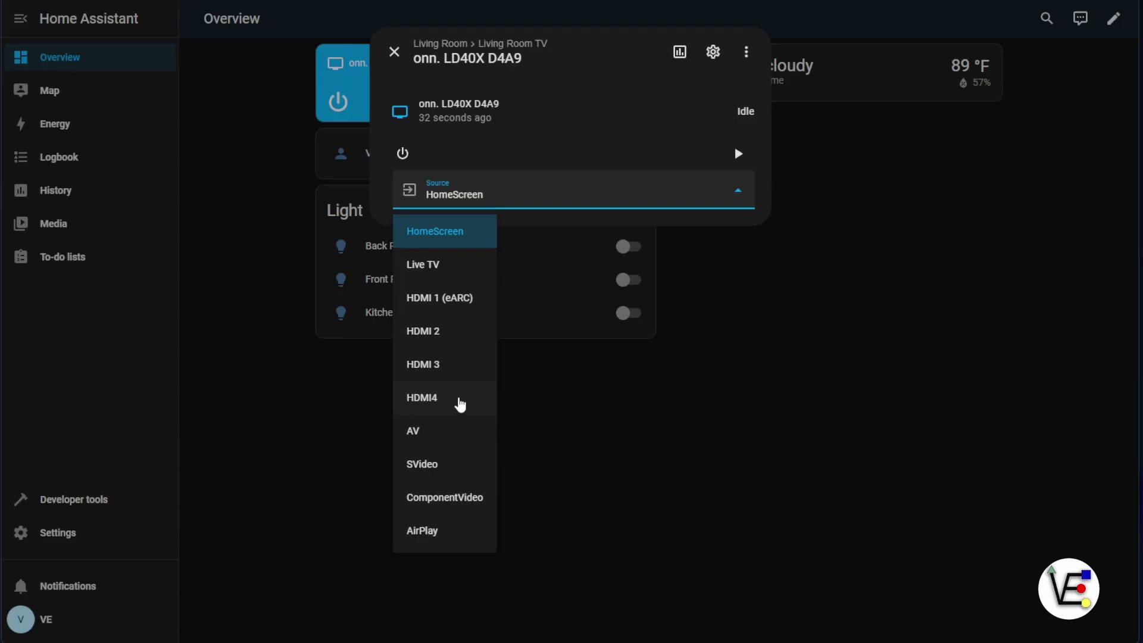
left_click(916, 387)
left_click(722, 47)
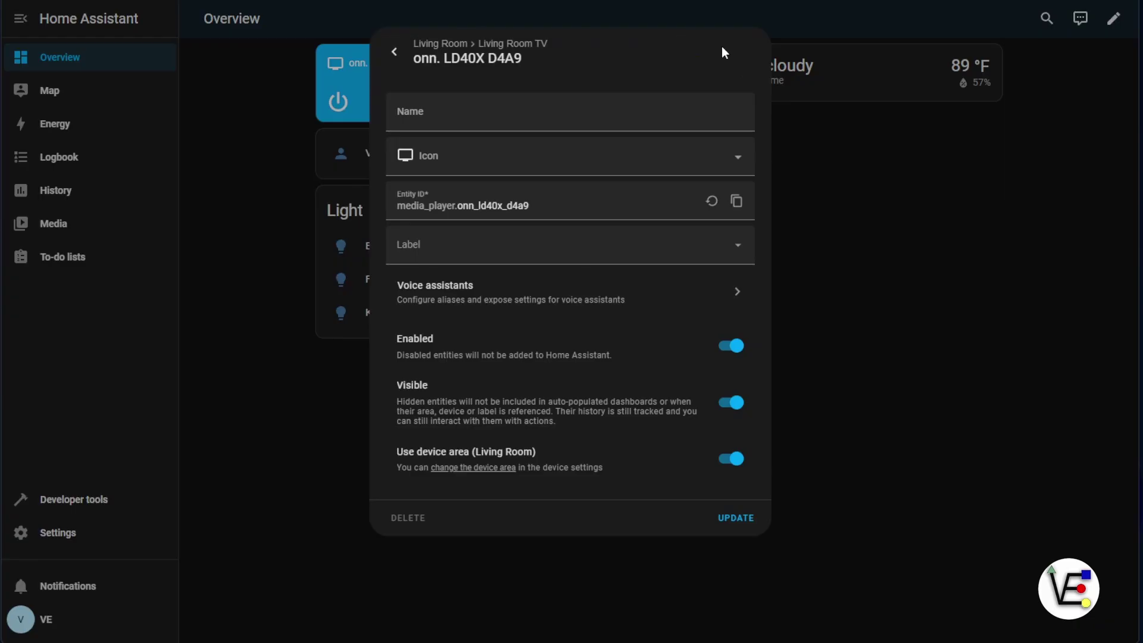
left_click(736, 517)
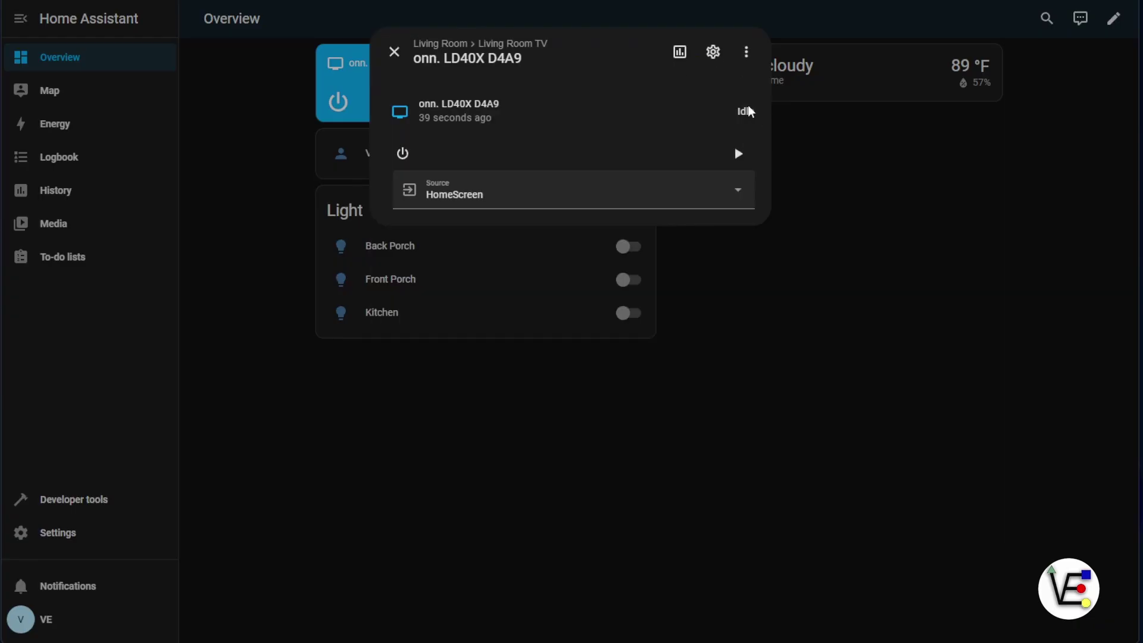